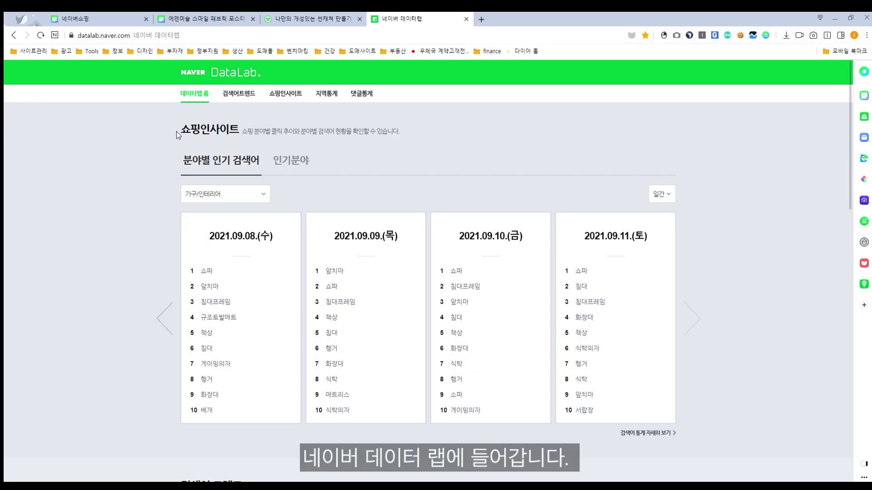
Open 쇼핑인사이트 and set the category to 가구/인테리어 with the second level 인테리어소품
click(276, 96)
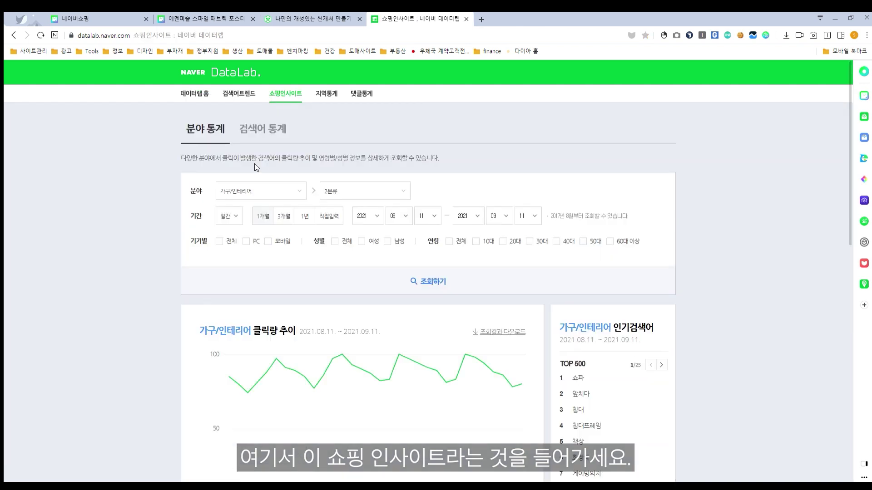
click(256, 191)
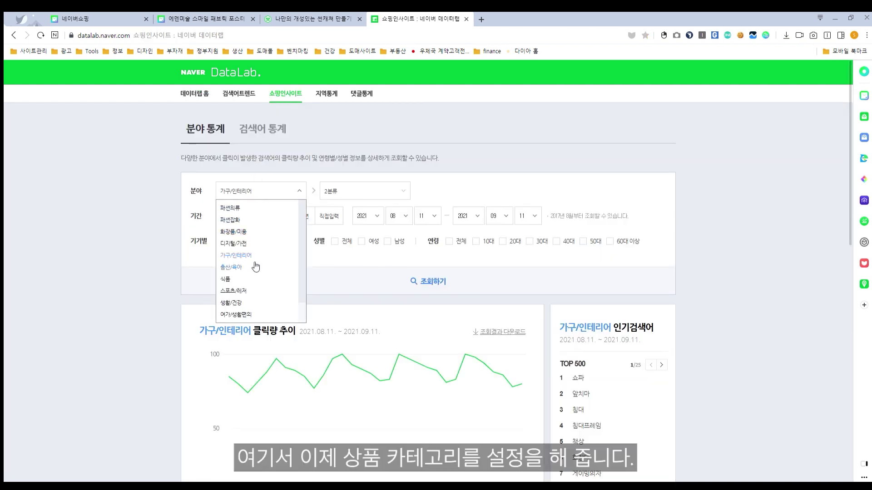
click(242, 232)
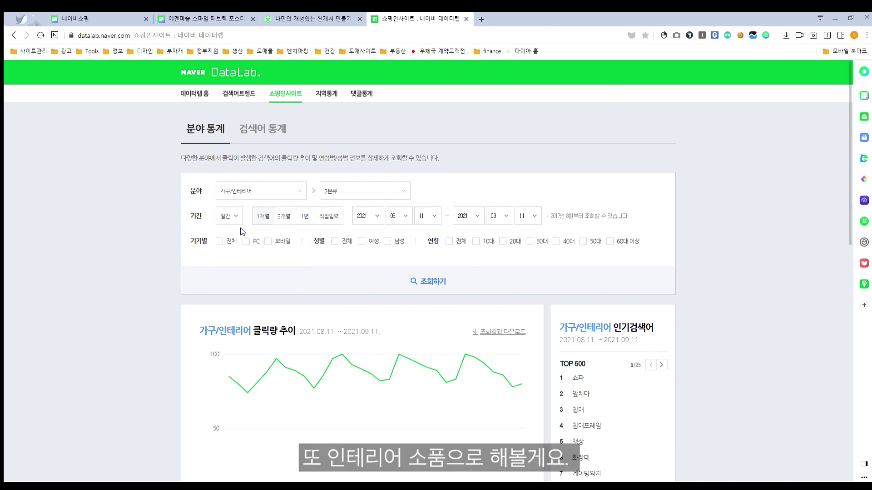
click(352, 190)
scroll(360, 265, down, 1)
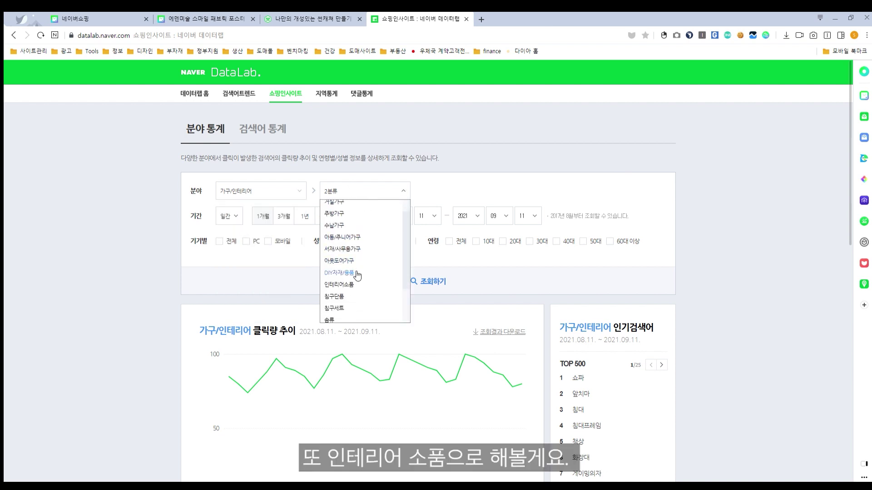
click(355, 280)
Set the third-level category to 기타장식용품 and run the query
click(435, 194)
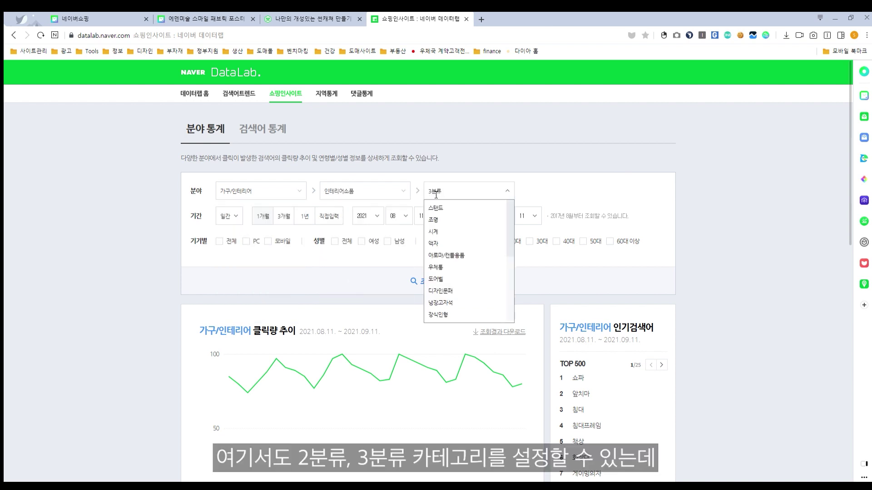
scroll(471, 268, down, 2)
scroll(473, 290, down, 5)
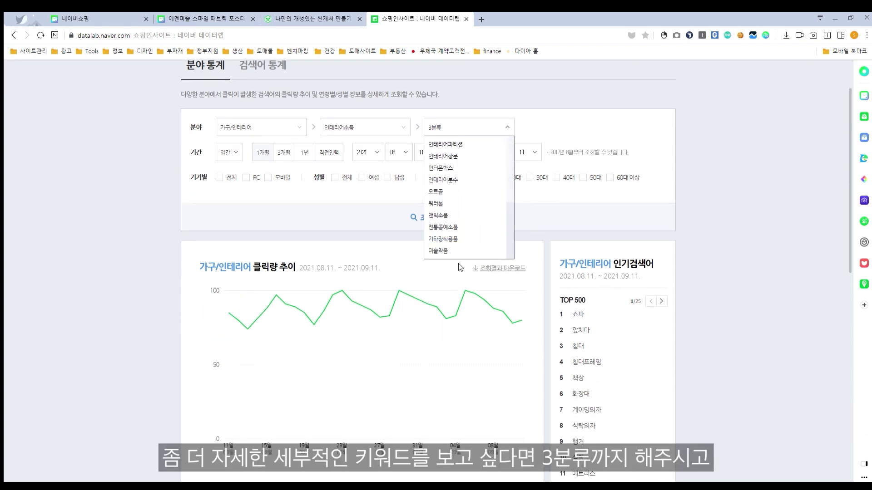
scroll(473, 225, up, 5)
scroll(474, 226, up, 2)
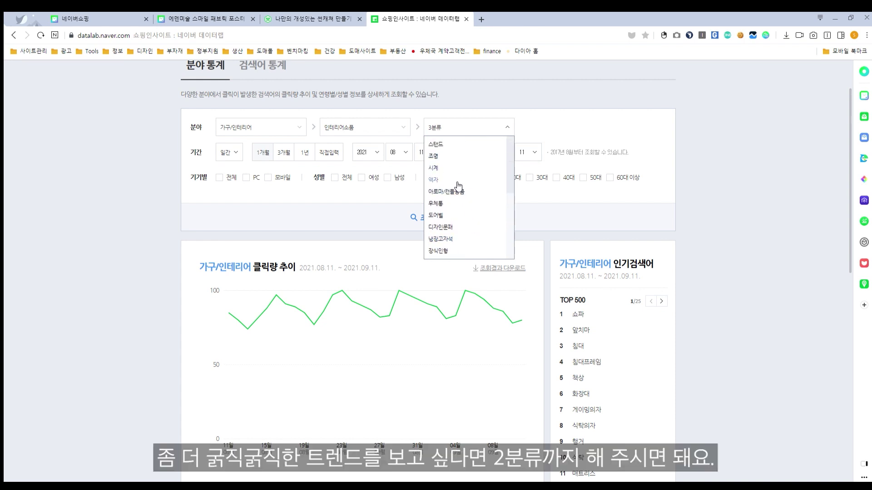
scroll(458, 186, down, 1)
scroll(459, 205, down, 3)
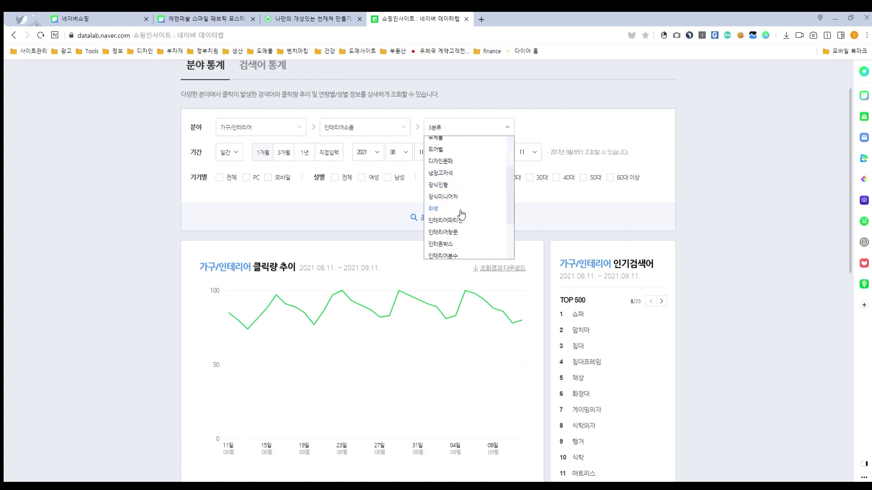
click(454, 252)
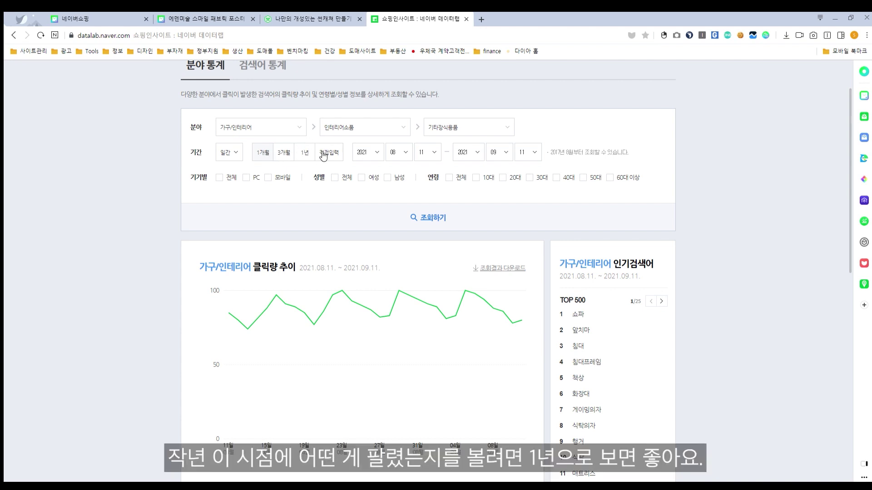
click(415, 218)
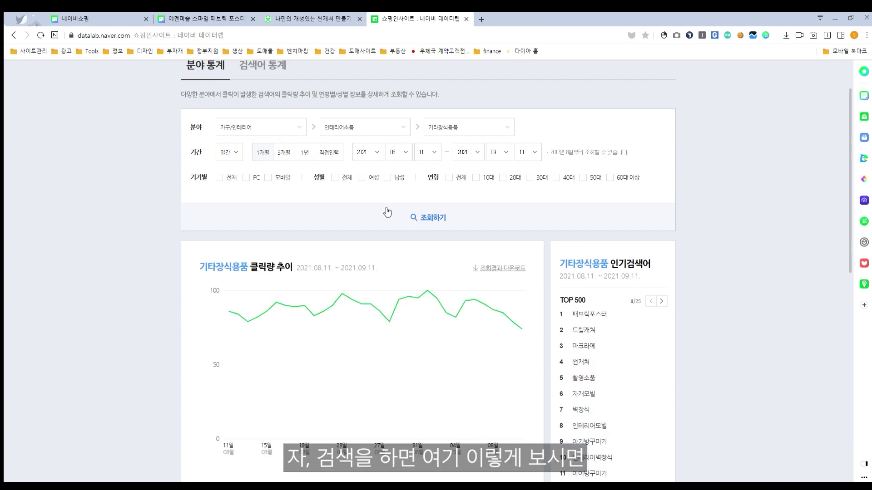
Examine the TOP 500 popular keywords for 기타장식용품 across the first few pages of the list
scroll(395, 207, down, 3)
drag(562, 132, 654, 144)
click(601, 166)
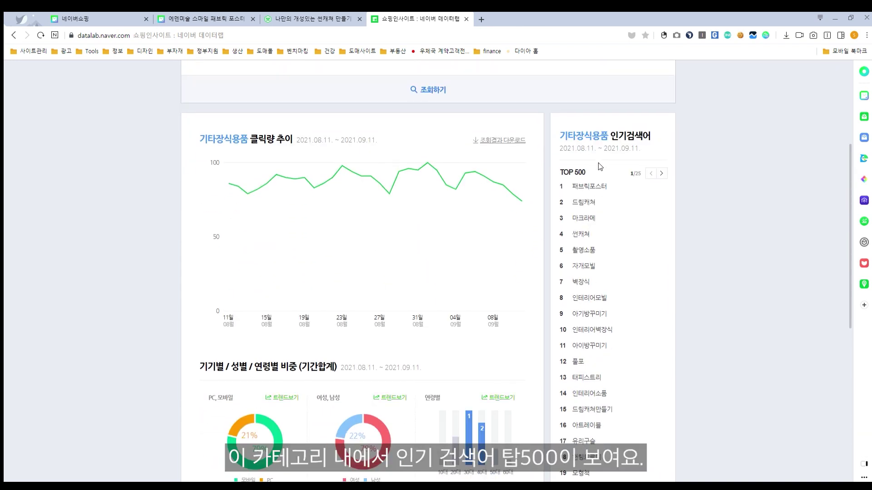
drag(557, 173, 588, 173)
click(599, 175)
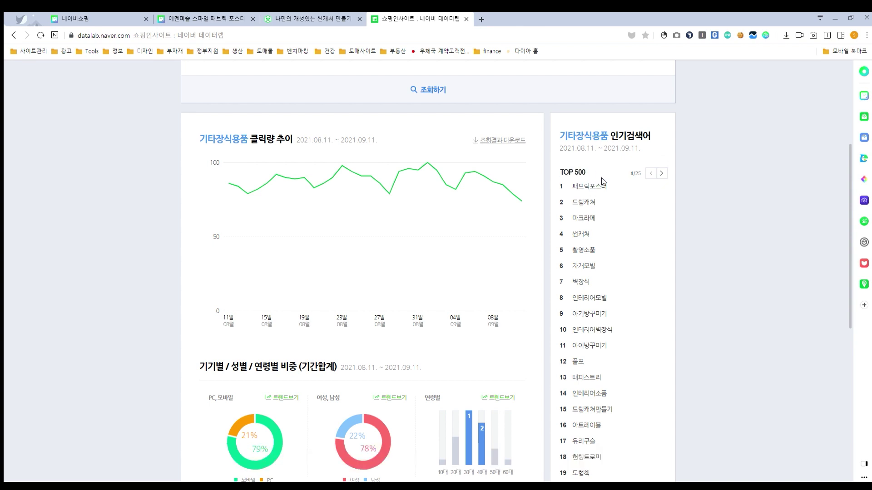
scroll(579, 345, down, 3)
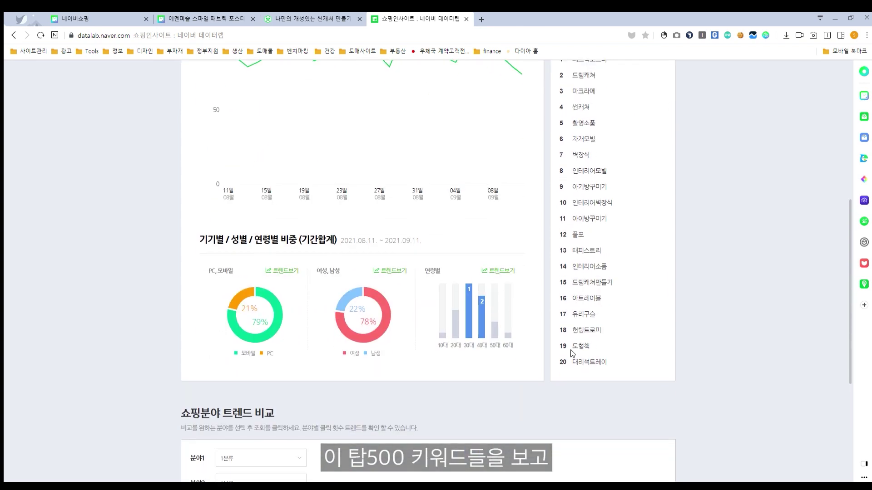
scroll(660, 337, up, 3)
scroll(667, 327, down, 1)
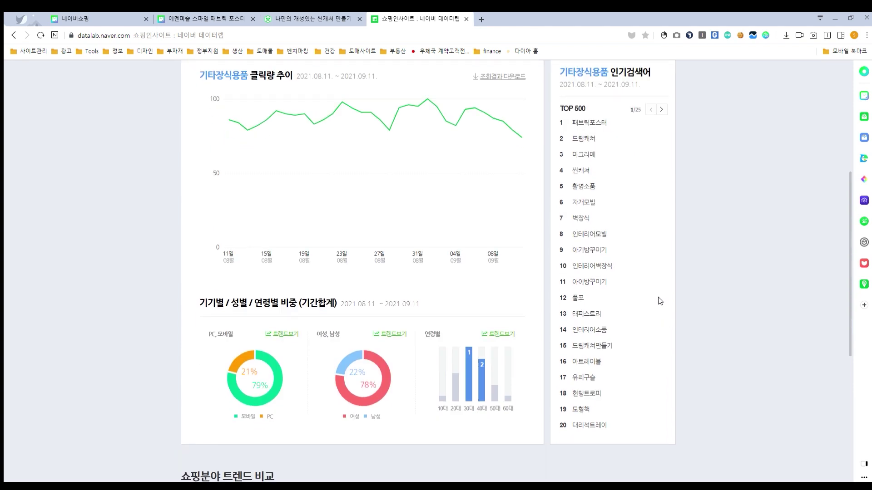
click(662, 110)
click(661, 110)
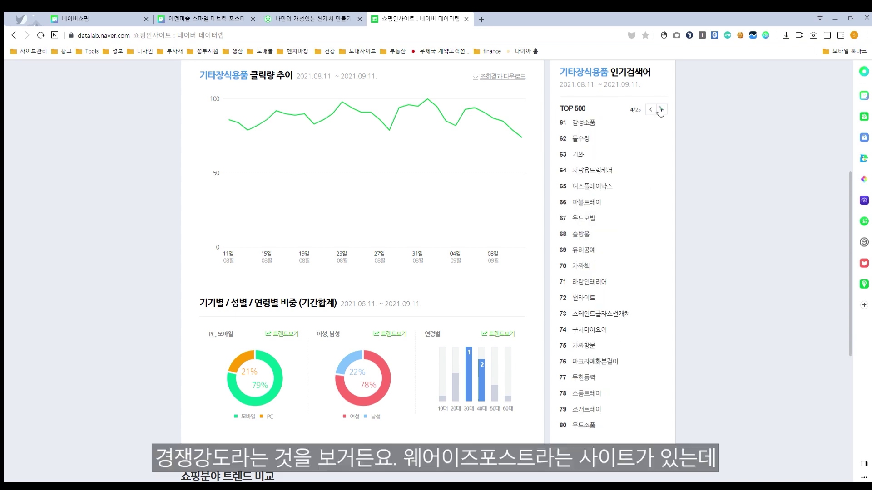
click(652, 110)
click(652, 110)
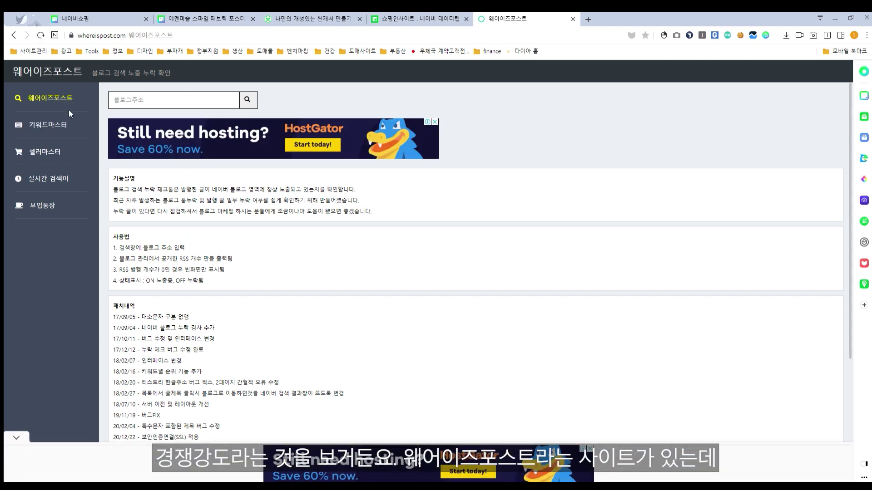
Open 셀러마스터 on the 웨어이즈포스트 site, dismissing the advertisement, and return to the Naver DataLab keyword list
click(51, 147)
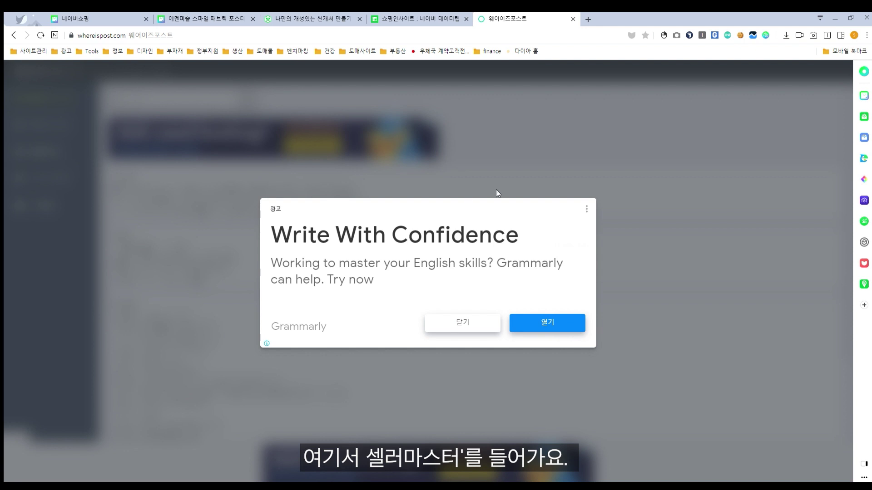
click(467, 319)
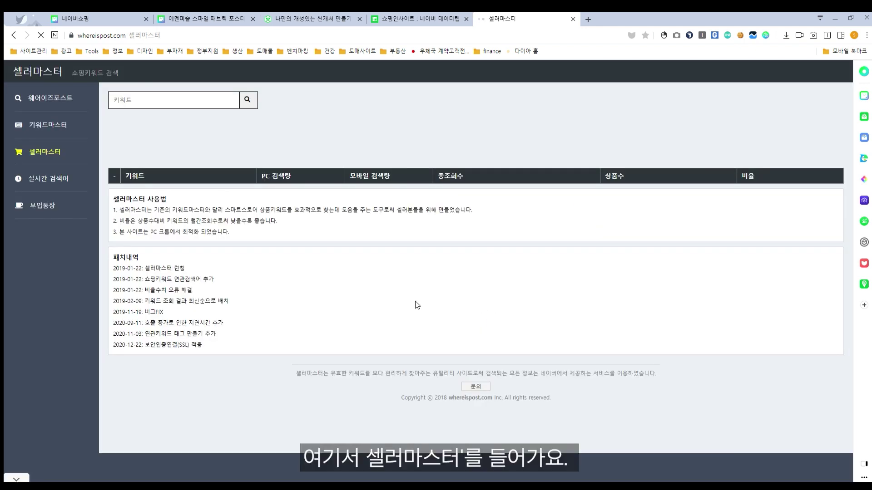
click(383, 20)
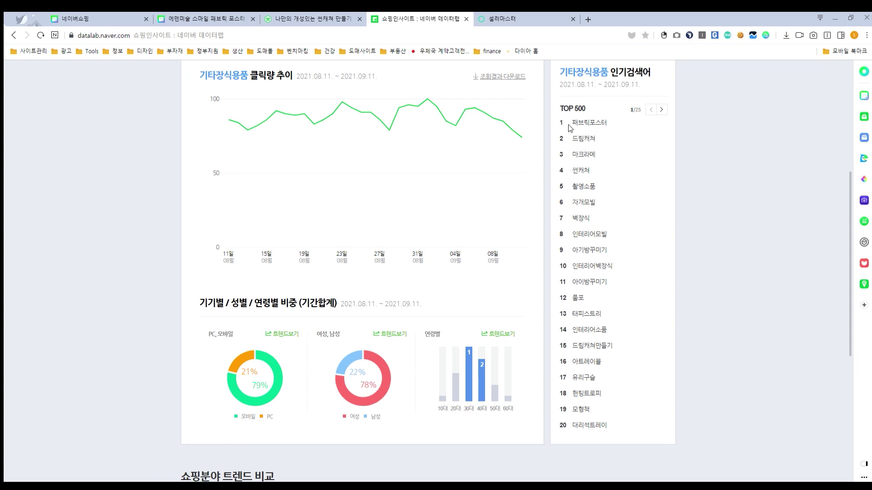
Switch to 셀러마스터 and look up the keyword 패브릭포스터
click(502, 18)
click(190, 100)
text(ㅍ)
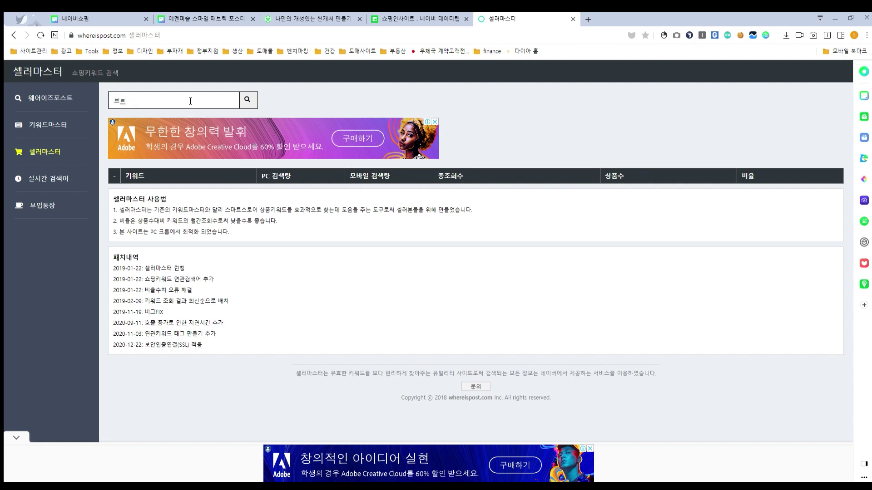
key(BackSpace)
key(BackSpace)
text(패브릭포스터)
key(Return)
Look up the next DataLab keywords, 드림캐쳐 and 마크라메, in 셀러마스터
click(423, 21)
click(509, 19)
text(드림캐쳐)
key(Return)
click(423, 22)
click(497, 20)
text(마크라메)
key(Return)
Go to page 2 of the DataLab TOP 500 list and look up 홈포차 and 장미꽃곰돌이 in 셀러마스터
click(407, 19)
click(505, 19)
click(423, 19)
click(661, 110)
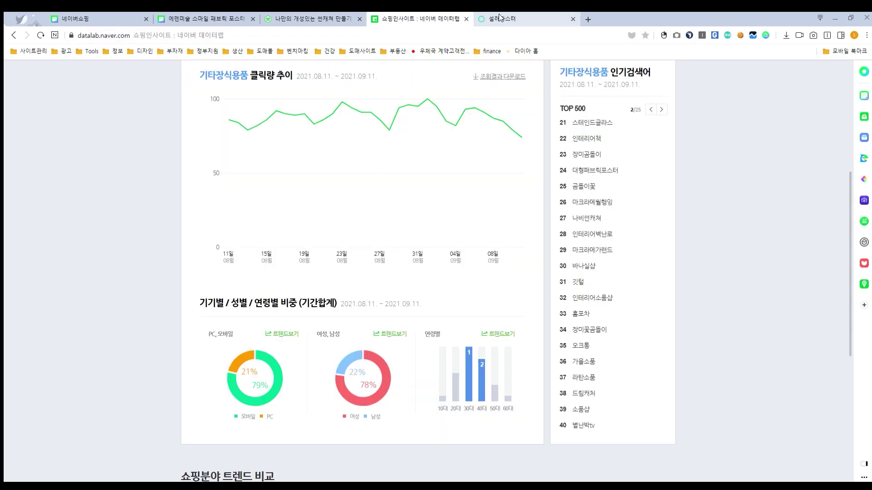
click(510, 18)
text(홈포차)
key(Return)
text(장미꽃곰돌이)
key(Return)
Check the DataLab list again and look up the keyword 오크통 in 셀러마스터
click(429, 19)
click(483, 14)
text(오크통)
key(Return)
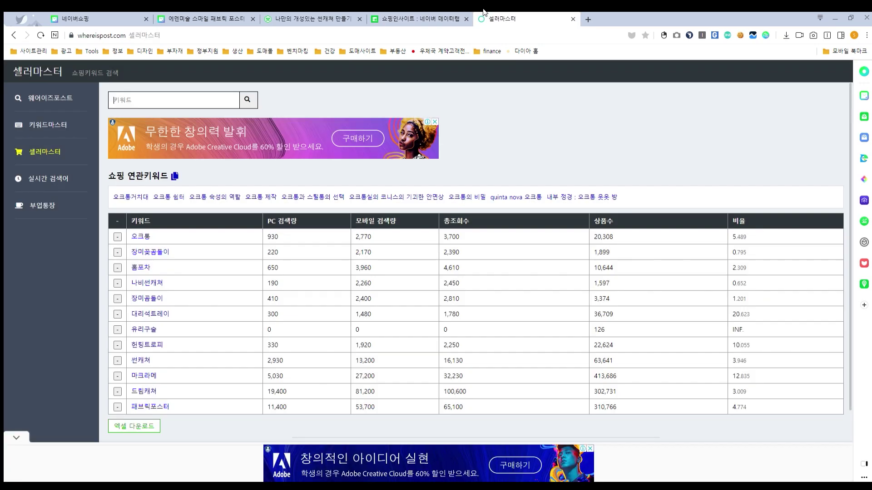
Browse further pages of the DataLab TOP 500 keyword list and return to page 2
click(441, 19)
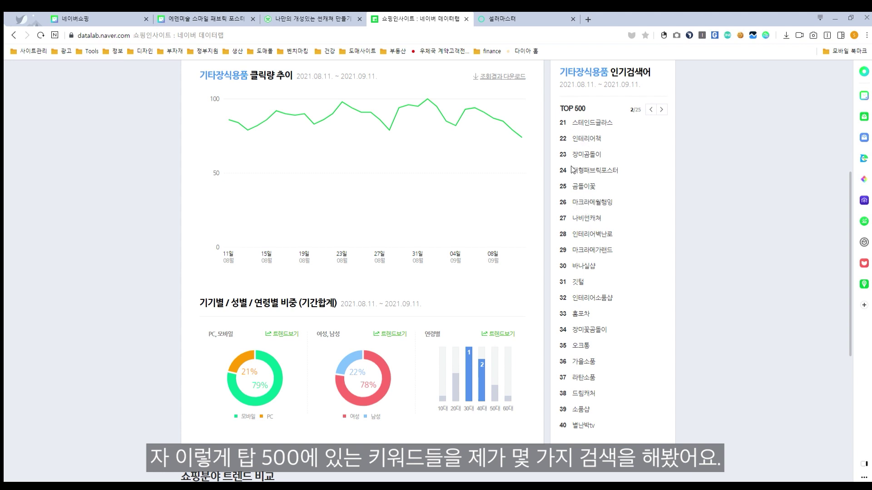
click(662, 110)
click(663, 110)
click(662, 110)
click(663, 110)
click(663, 110)
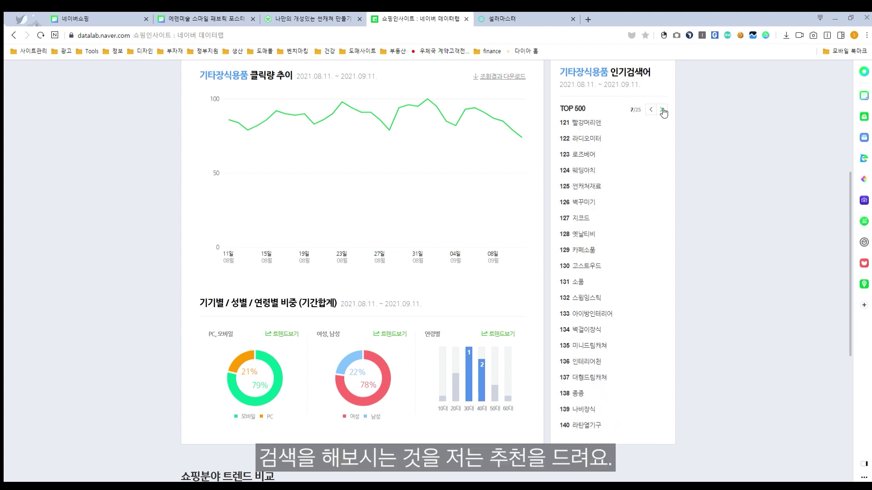
click(662, 109)
click(652, 110)
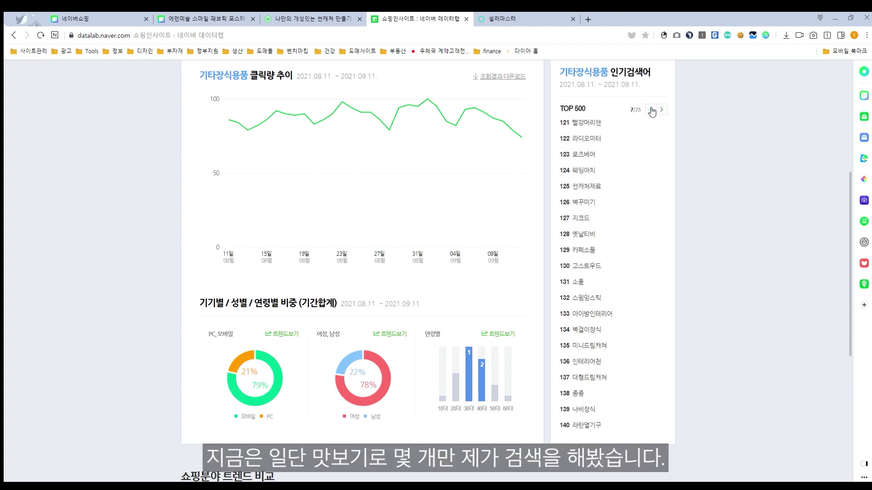
click(652, 111)
click(652, 110)
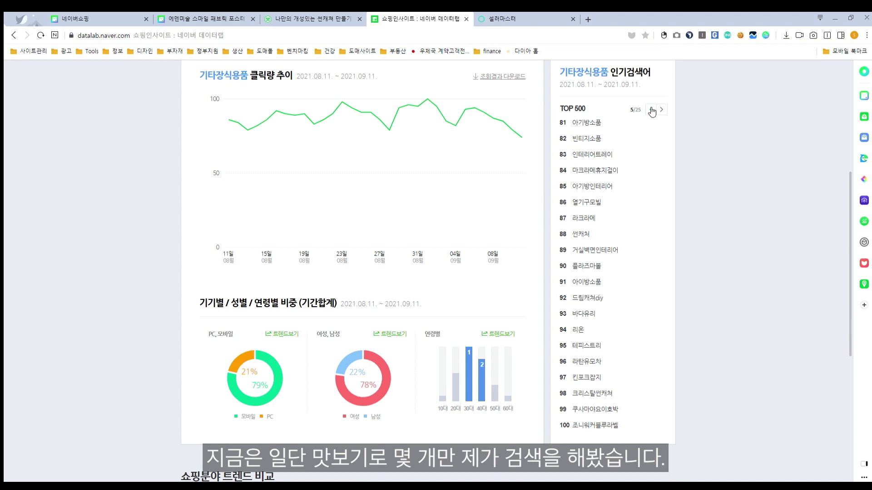
click(653, 110)
click(653, 110)
click(652, 110)
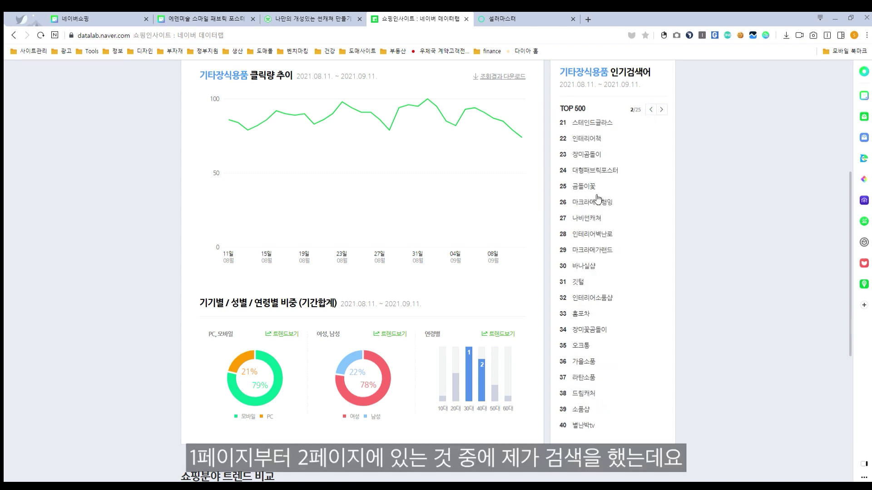
Examine the 비율 column in 셀러마스터, comparing 장미꽃곰돌이 with 장미곰돌이, and check the product count of 장미꽃곰돌이
click(494, 17)
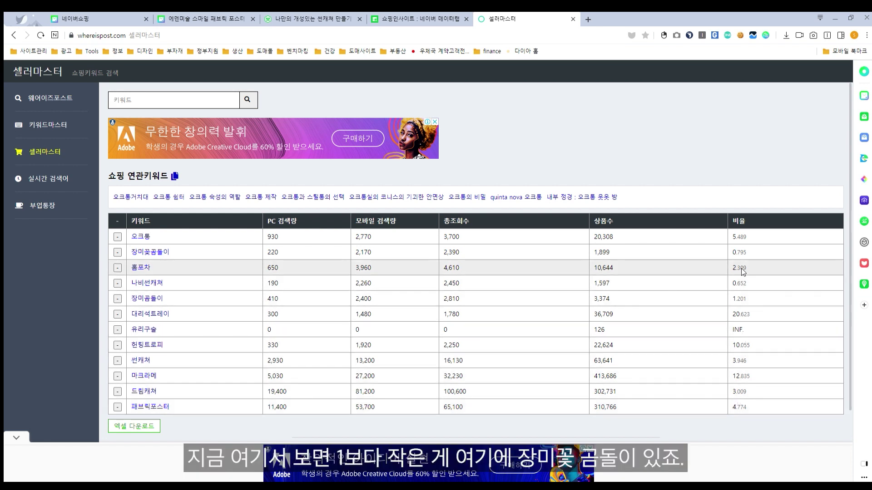
drag(750, 252, 726, 253)
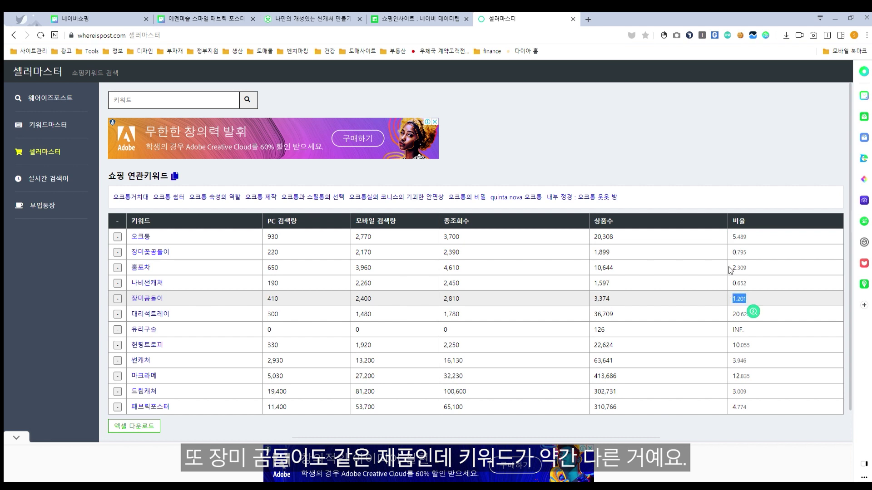
drag(749, 299, 732, 299)
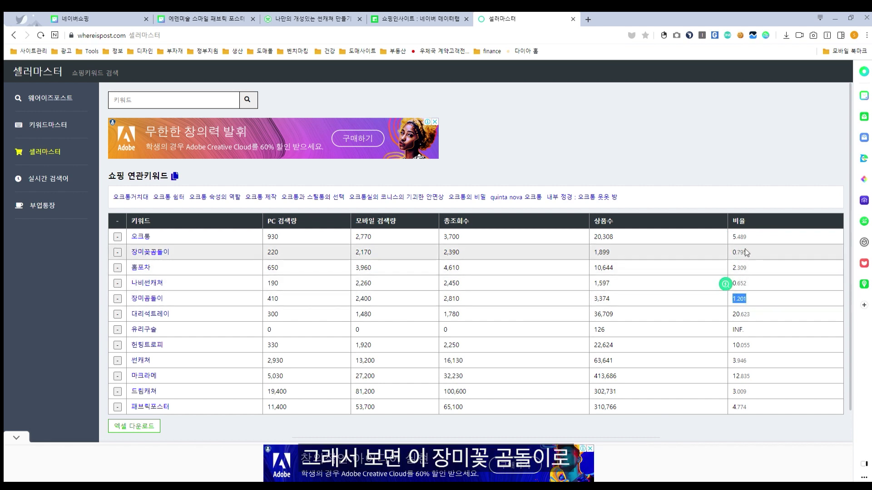
drag(747, 252, 731, 252)
drag(177, 252, 130, 252)
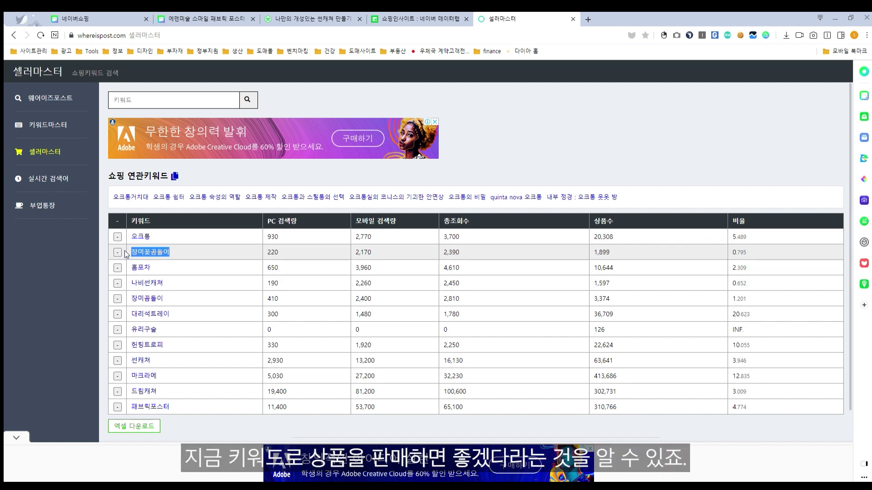
click(176, 250)
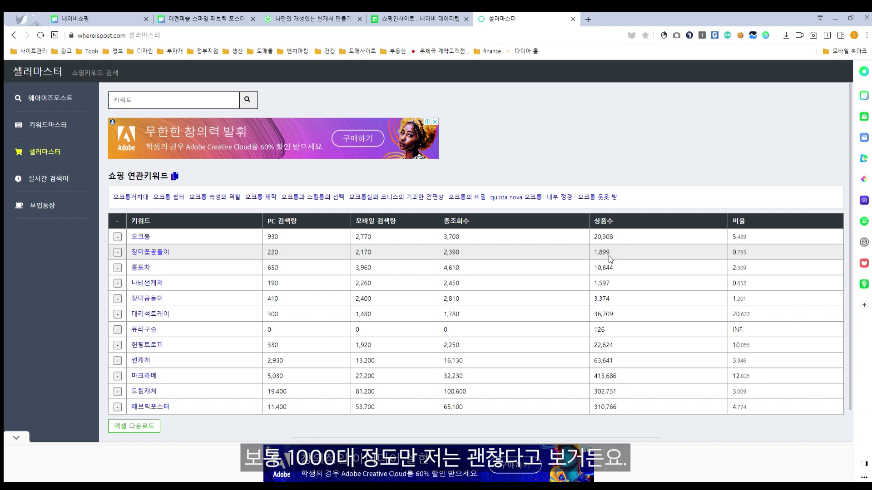
drag(609, 251, 589, 253)
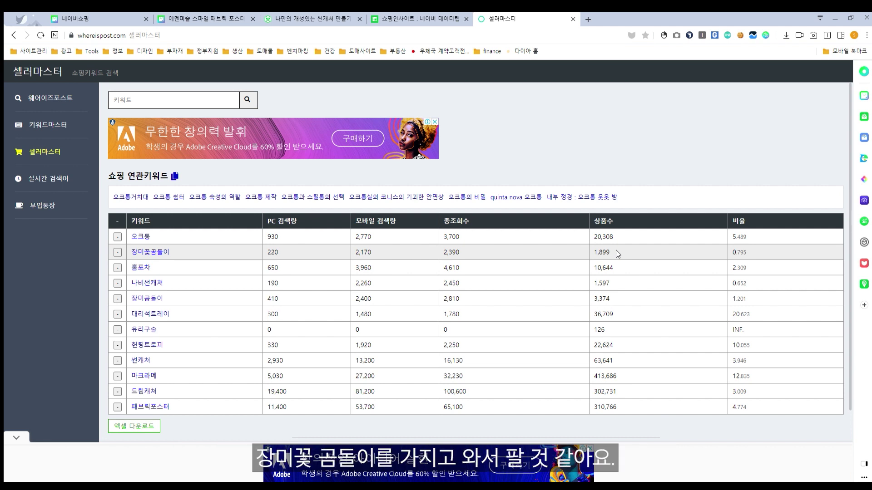
double_click(739, 221)
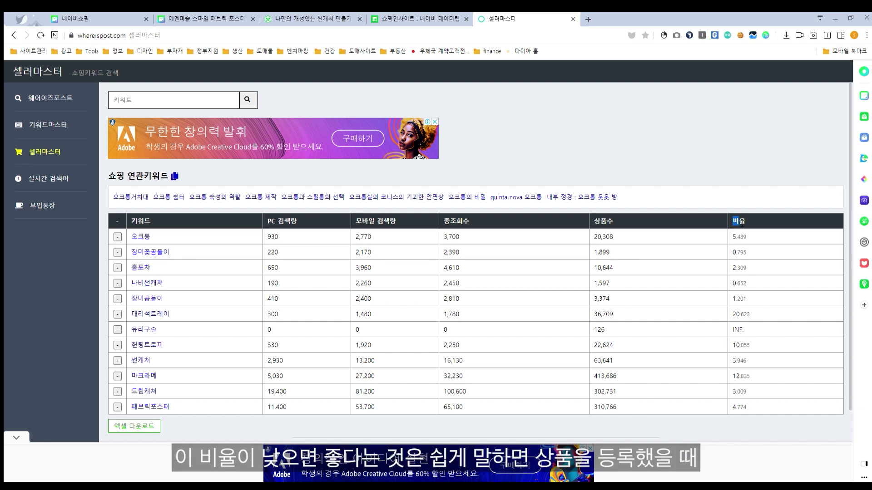
click(740, 237)
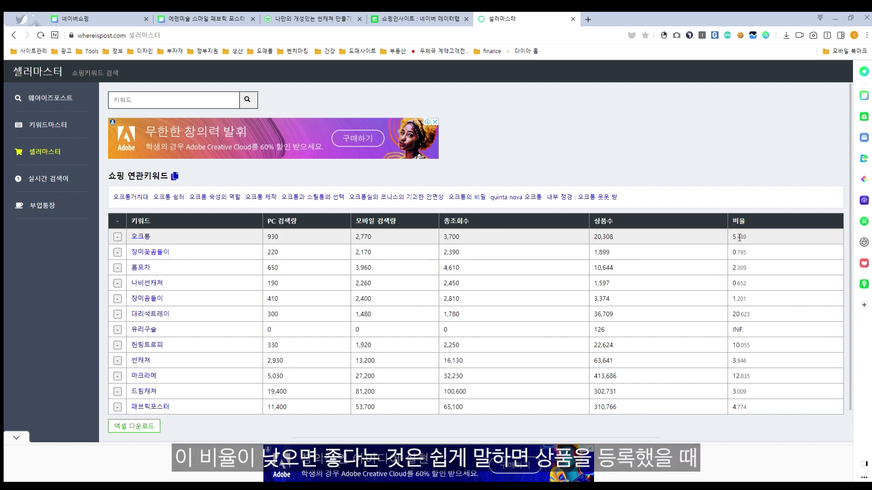